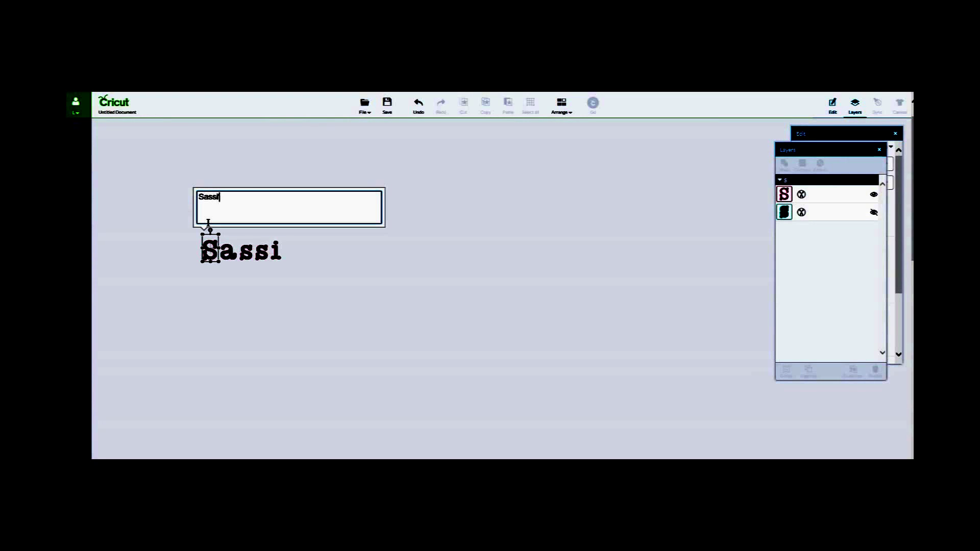
# Add the text 'Sassi's Scrapbooking' and uncover its font and size settings
pyautogui.write('Sc')
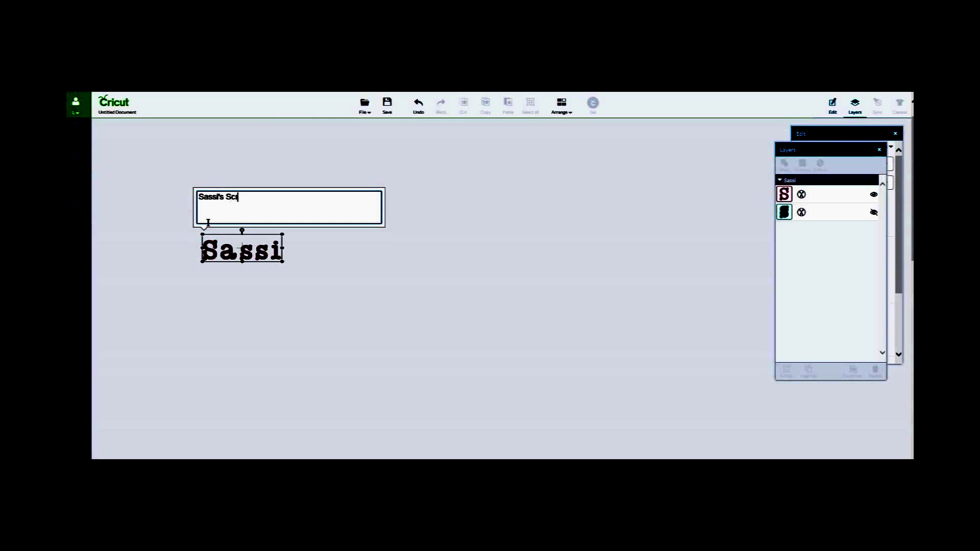
pyautogui.write('rapbooking')
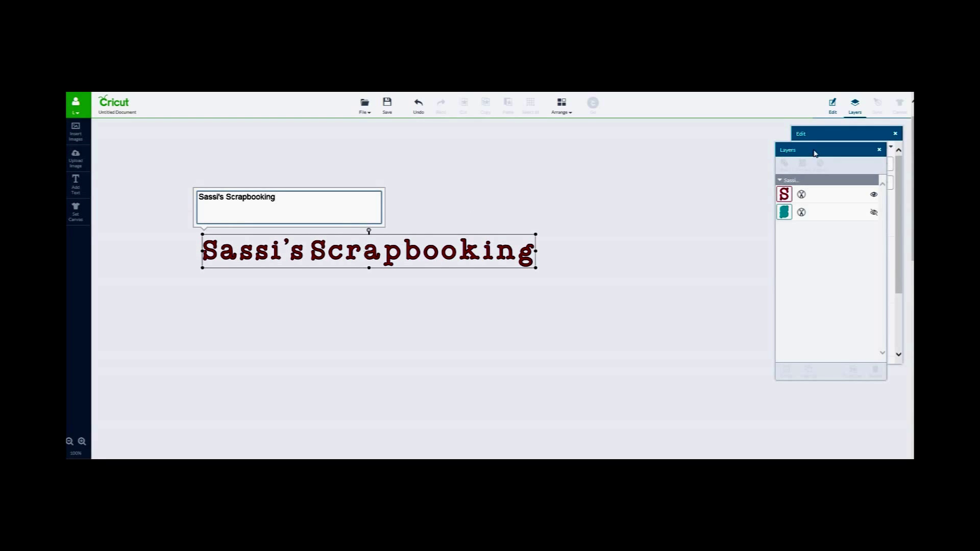
pyautogui.moveTo(808, 150); pyautogui.dragTo(707, 137)
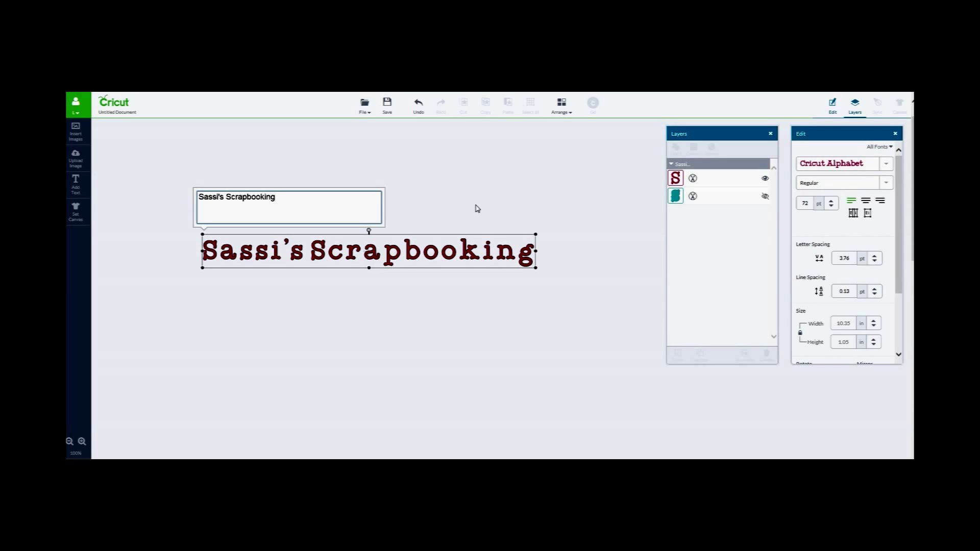
pyautogui.click(888, 148)
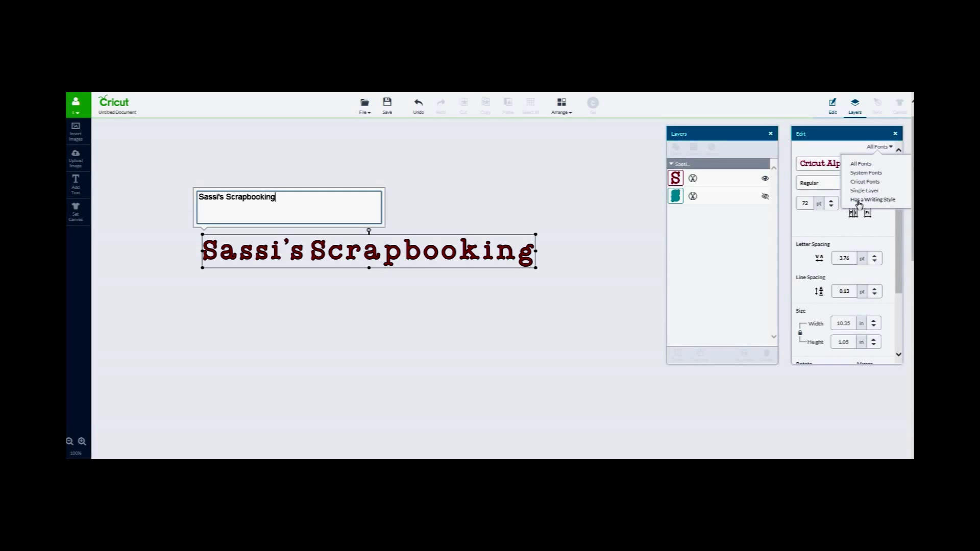
# Filter fonts to Has a Writing Style and draw the text with the Midnight pen
pyautogui.click(858, 201)
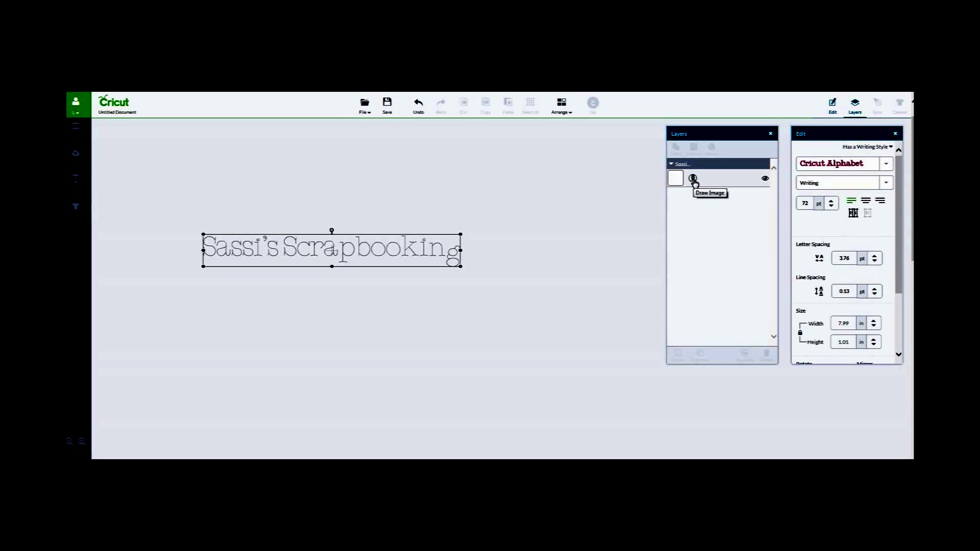
pyautogui.click(692, 178)
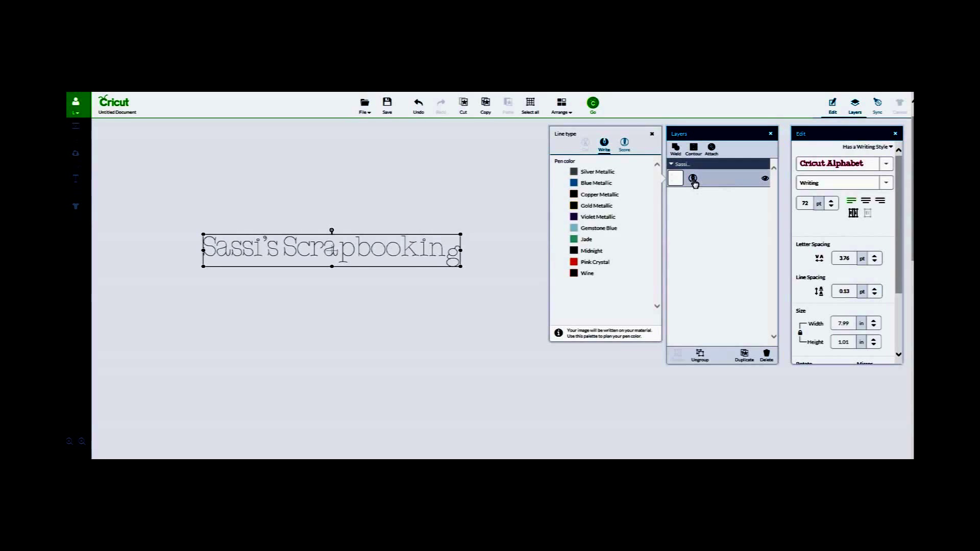
pyautogui.click(591, 251)
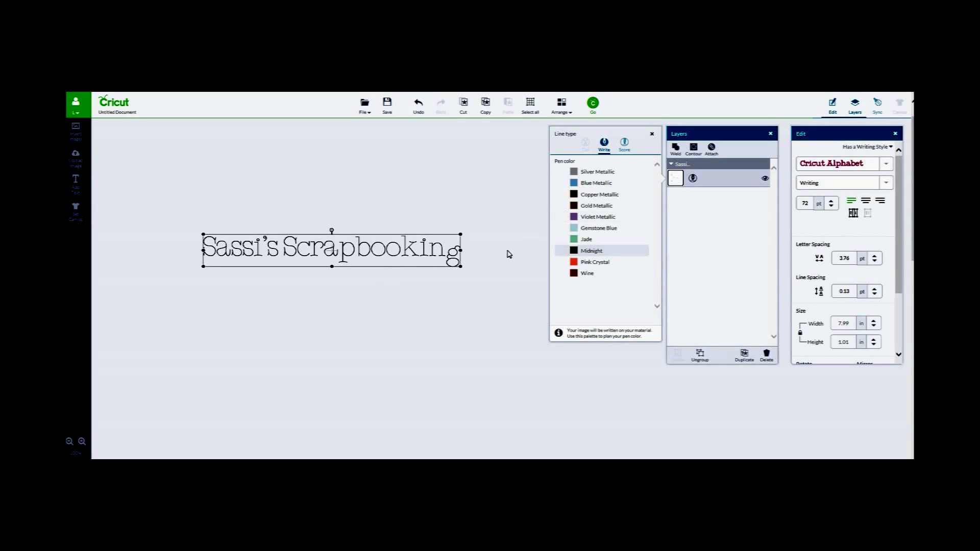
pyautogui.click(482, 271)
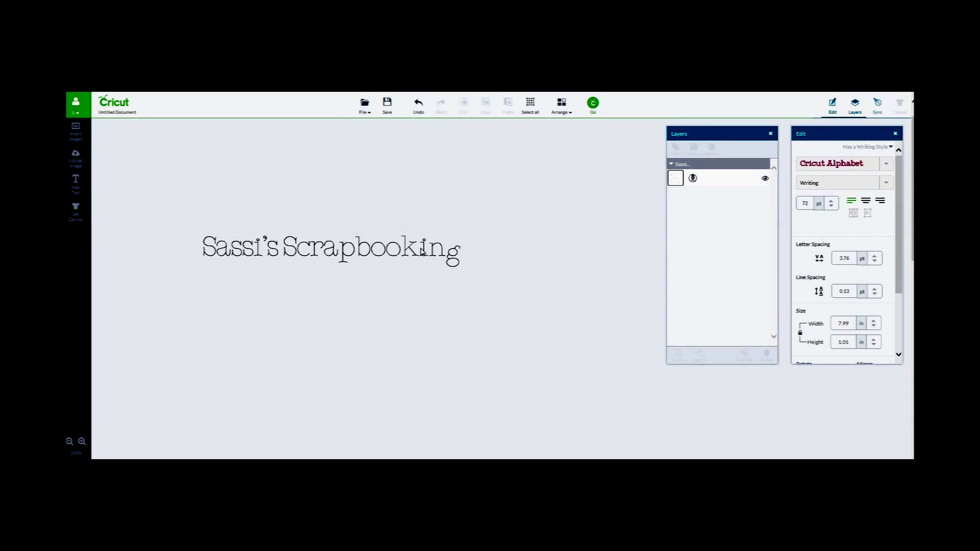
pyautogui.moveTo(421, 244); pyautogui.dragTo(346, 154)
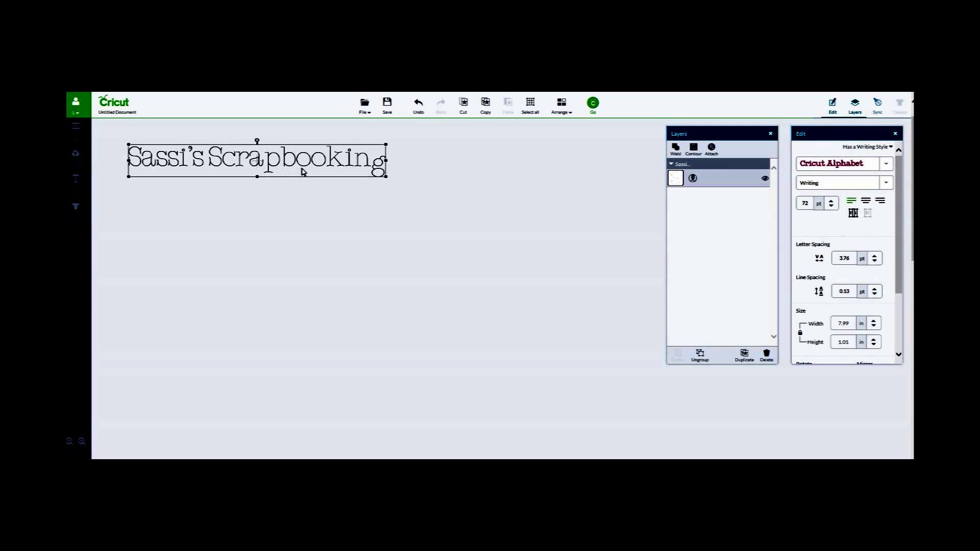
# Deselect the title text once it sits at the canvas top-left
pyautogui.click(297, 213)
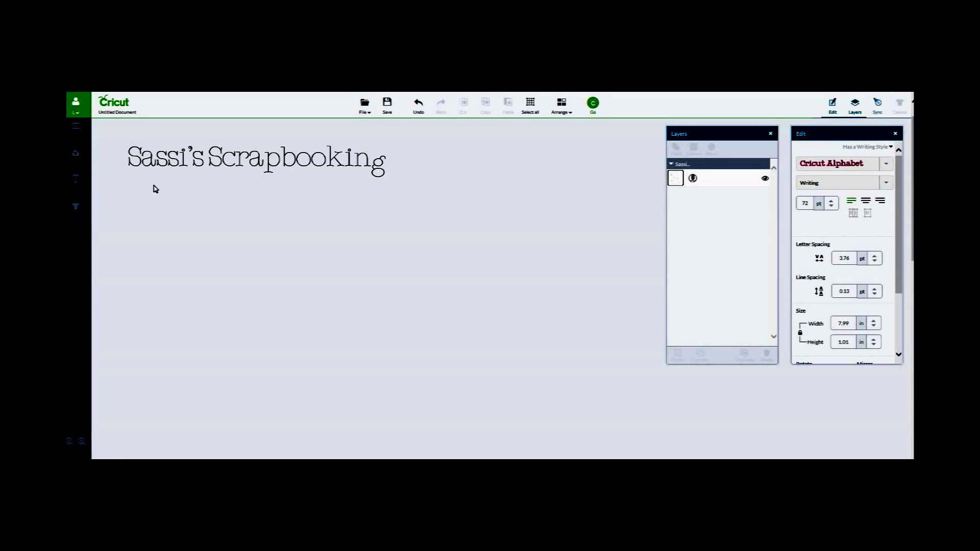
# Add a second 'Sassi's Scrapbooking' line in Ashlyns Alphabet just below the title
pyautogui.click(78, 187)
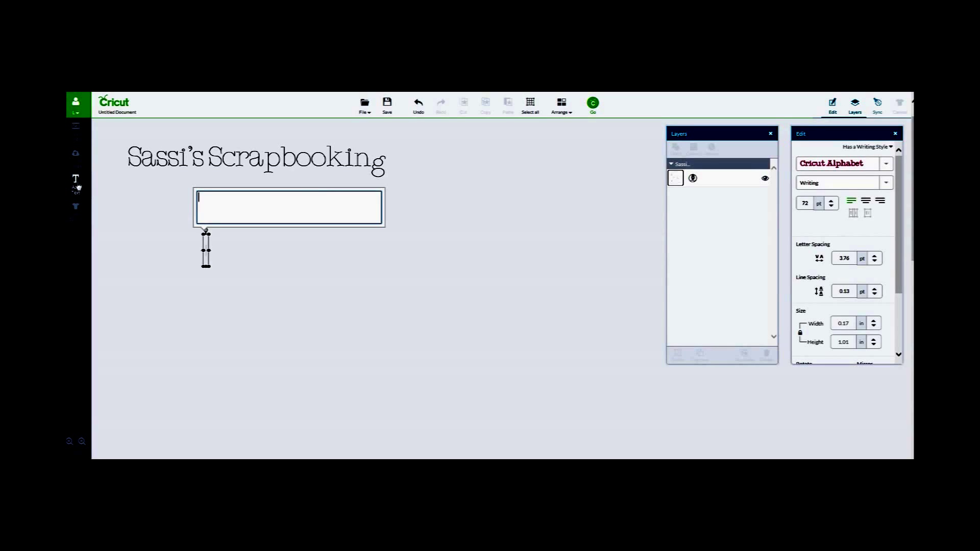
pyautogui.write("Sassi's Scrapbooking")
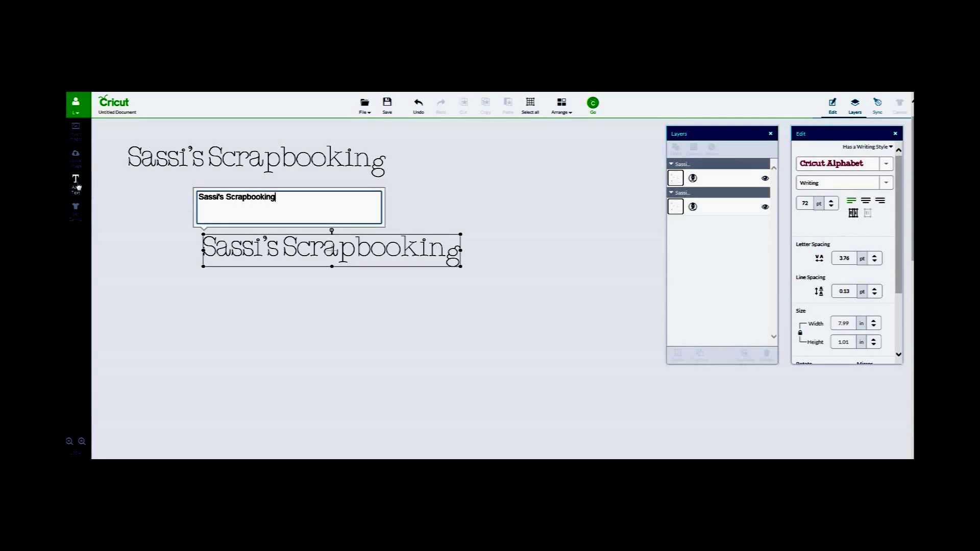
pyautogui.click(851, 166)
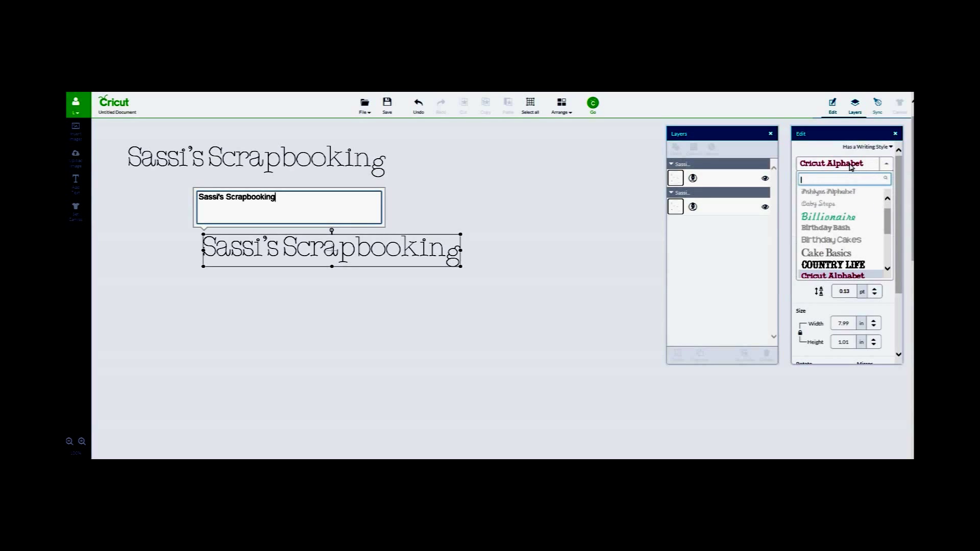
pyautogui.moveTo(891, 223); pyautogui.dragTo(890, 254)
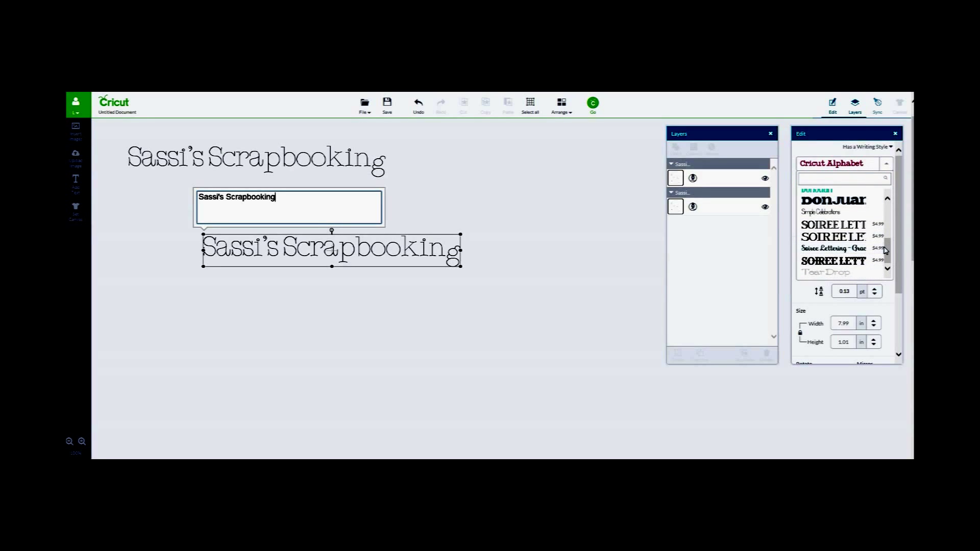
pyautogui.moveTo(886, 251); pyautogui.dragTo(890, 204)
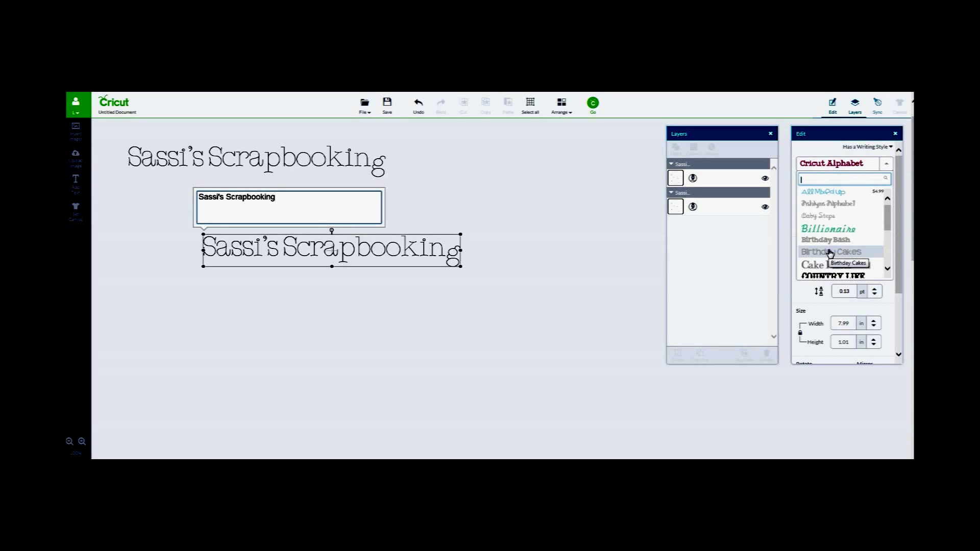
pyautogui.click(820, 209)
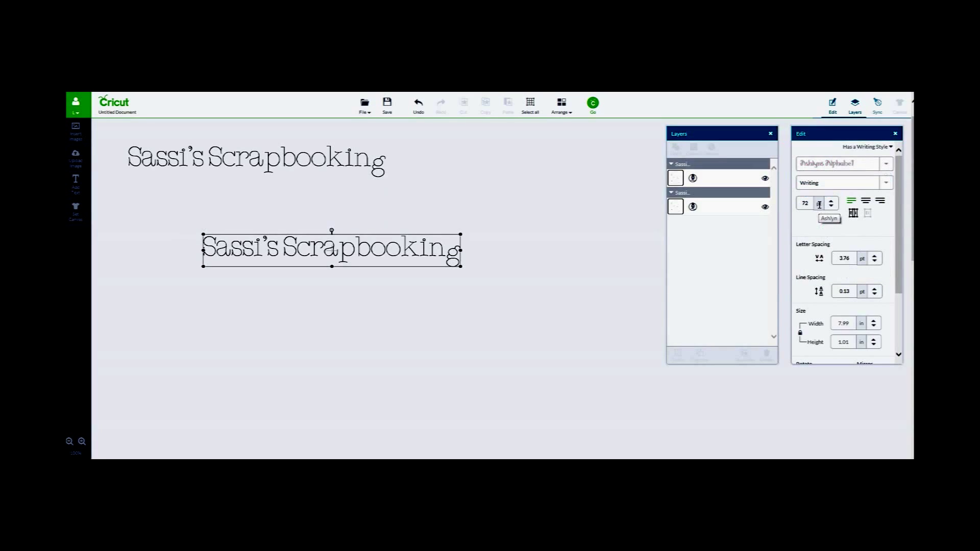
pyautogui.moveTo(317, 253); pyautogui.dragTo(245, 197)
pyautogui.click(272, 267)
# Add a third 'Sassi's Scrapbooking' line in Baby Steps under the second line
pyautogui.click(77, 184)
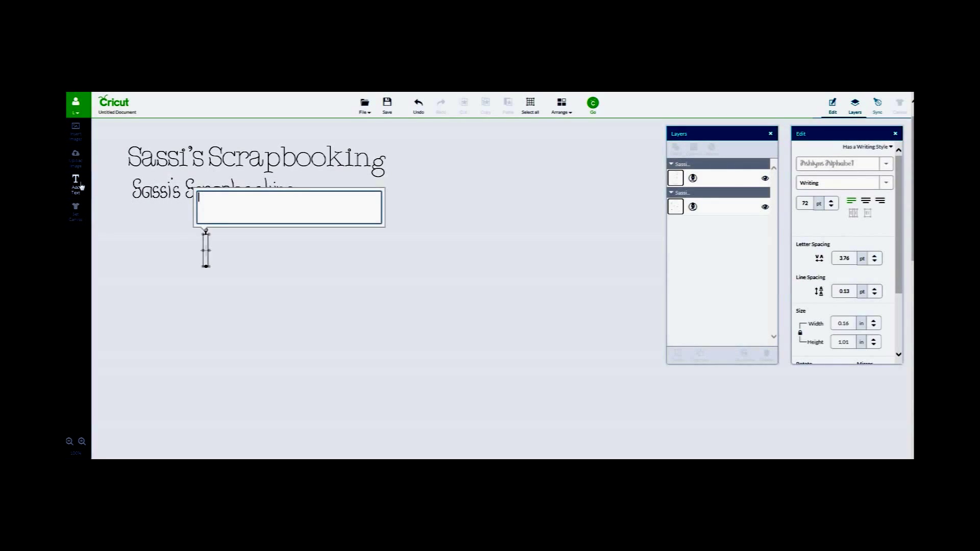
pyautogui.write("Sassi's Scrapbooking")
pyautogui.click(857, 166)
pyautogui.click(818, 220)
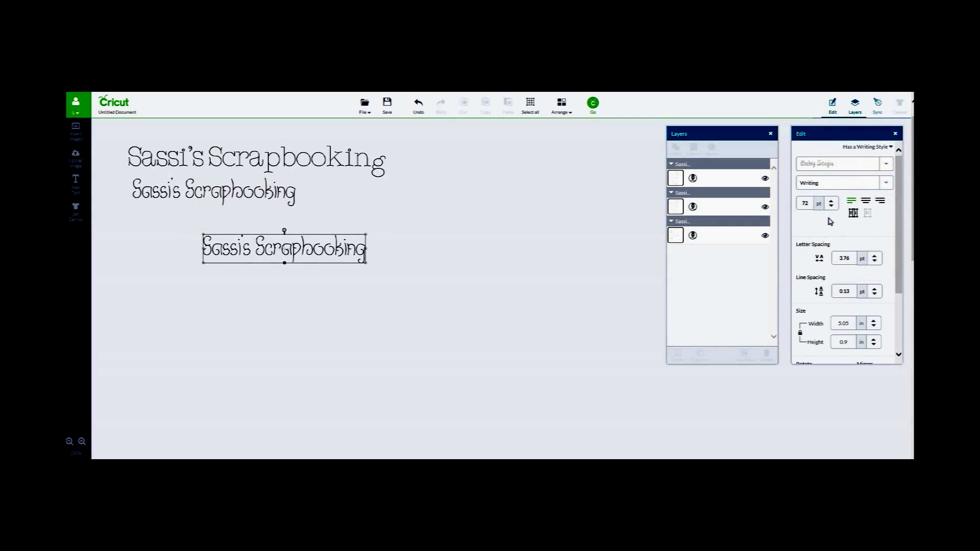
pyautogui.moveTo(369, 253); pyautogui.dragTo(275, 225)
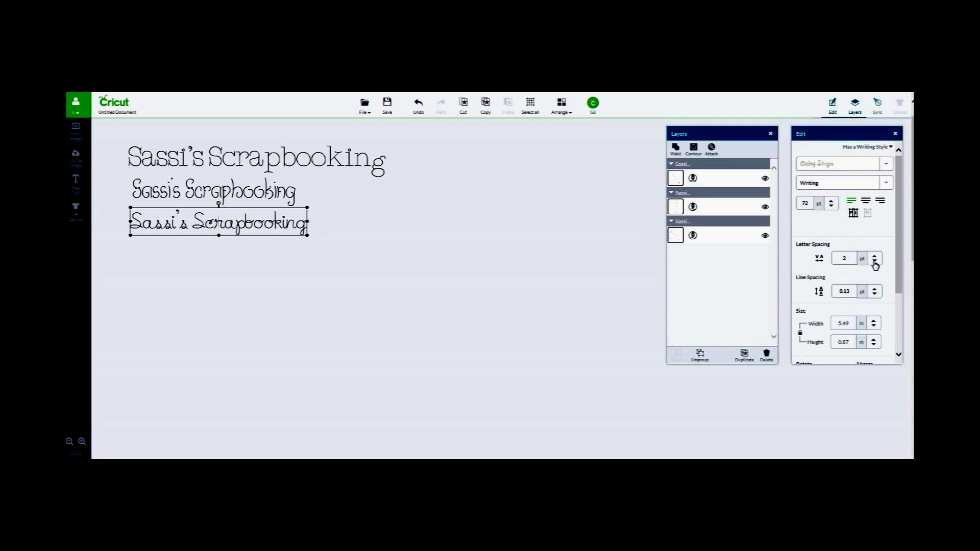
# Tighten the Baby Steps line's letter spacing to -2 and start a fourth line
pyautogui.click(874, 261)
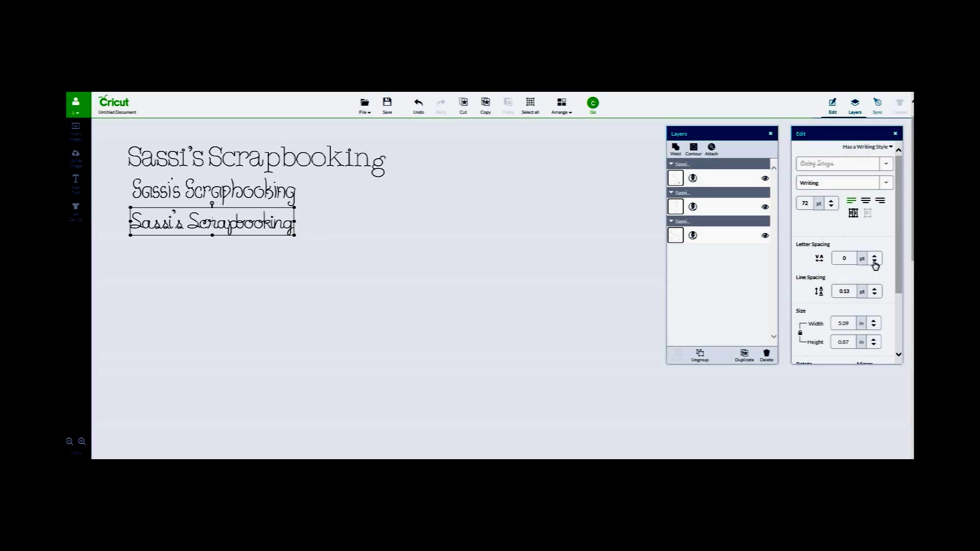
pyautogui.click(875, 261)
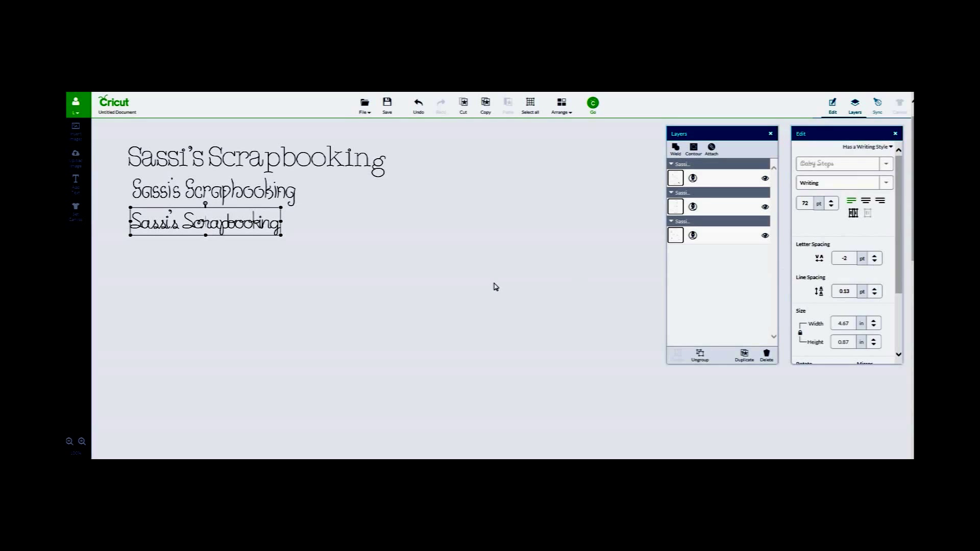
pyautogui.click(449, 285)
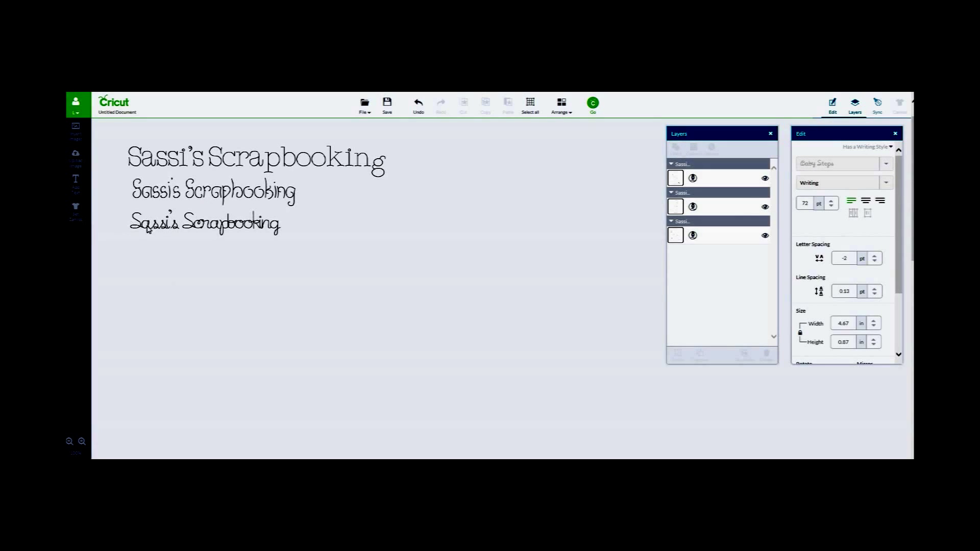
pyautogui.click(75, 180)
# Enter 'Sassi's Scrapbooking' in Billionaire and place it in the fourth row
pyautogui.write("Sassi's Scrapbooking")
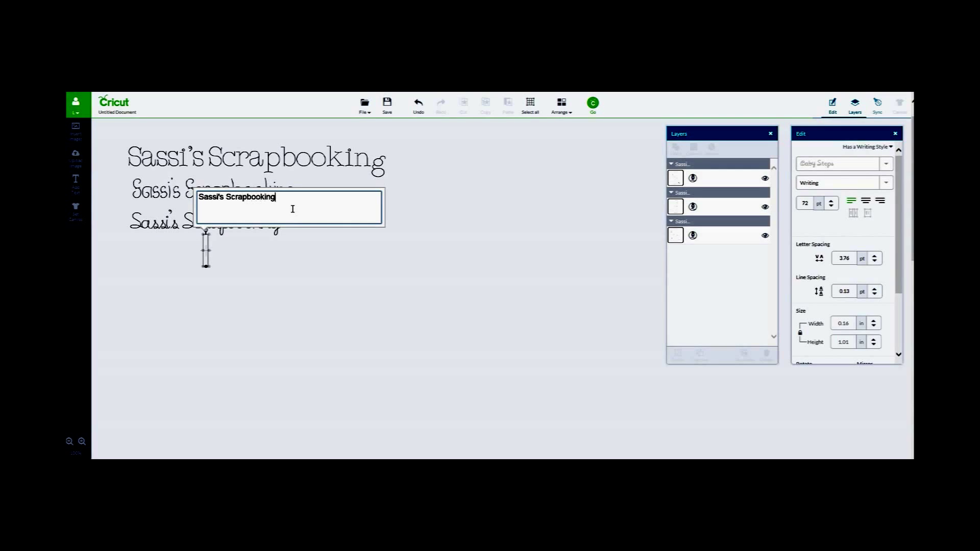
pyautogui.press('Return')
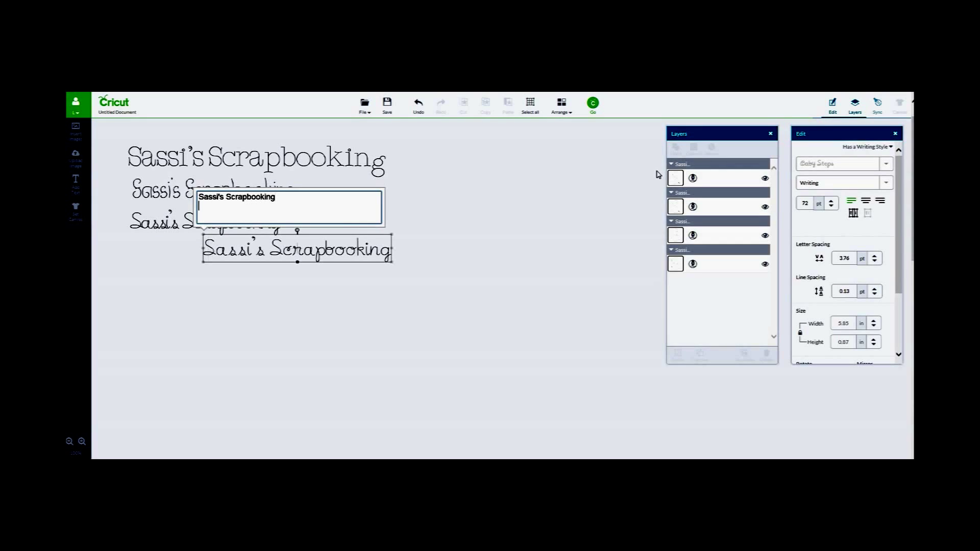
pyautogui.click(885, 165)
pyautogui.click(844, 230)
pyautogui.moveTo(379, 241); pyautogui.dragTo(304, 239)
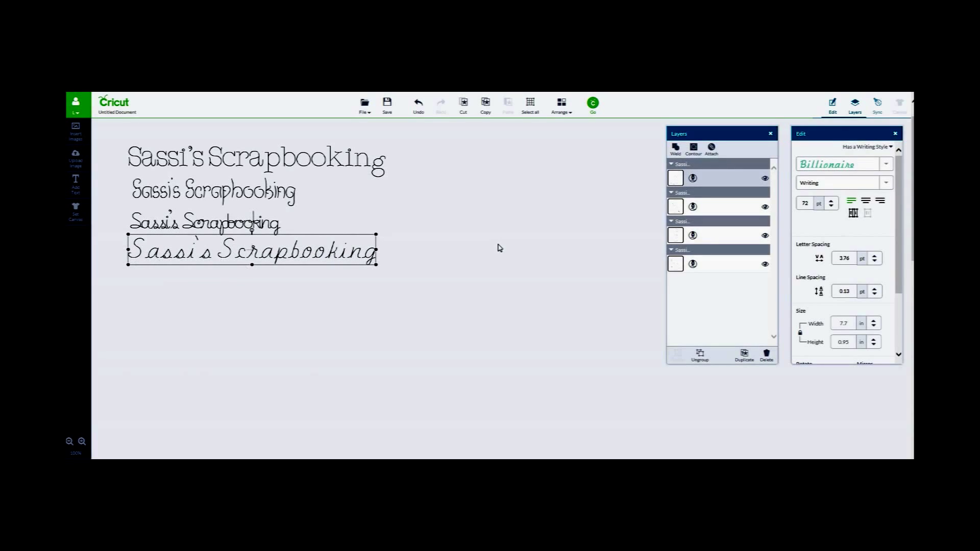
# Tighten the Billionaire line's letter spacing to -7 and start a fifth 'Sassi's Scrapbooking' line
pyautogui.click(875, 261)
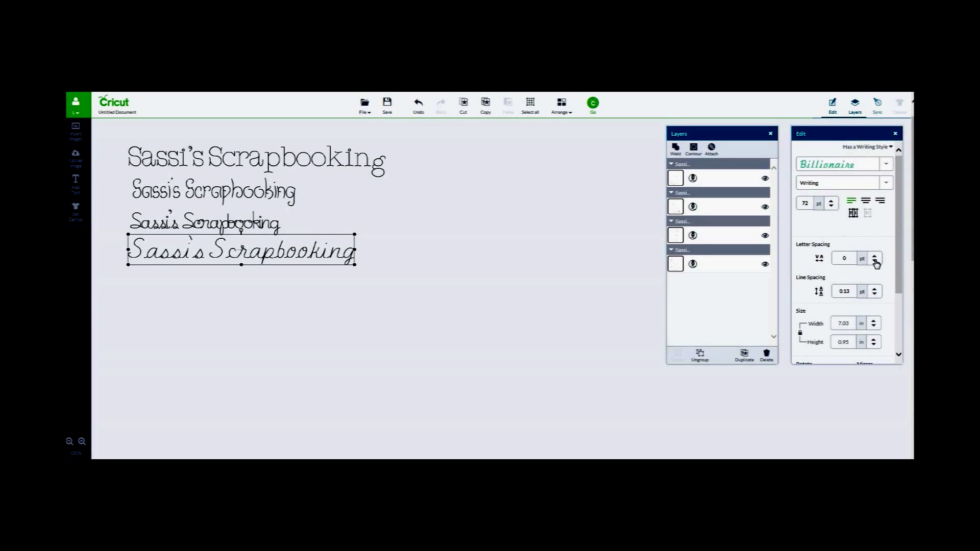
pyautogui.click(874, 261)
pyautogui.click(874, 261)
pyautogui.click(875, 261)
pyautogui.click(875, 262)
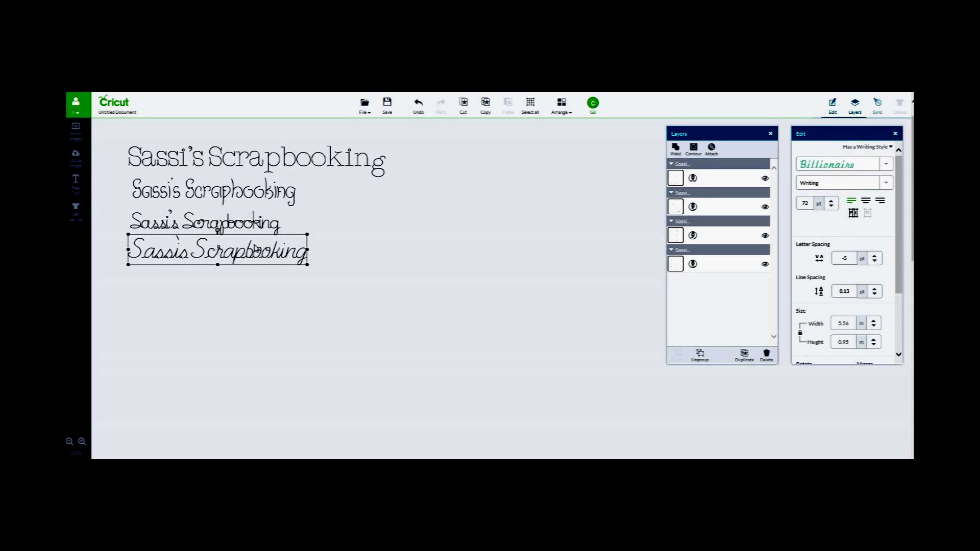
pyautogui.click(875, 261)
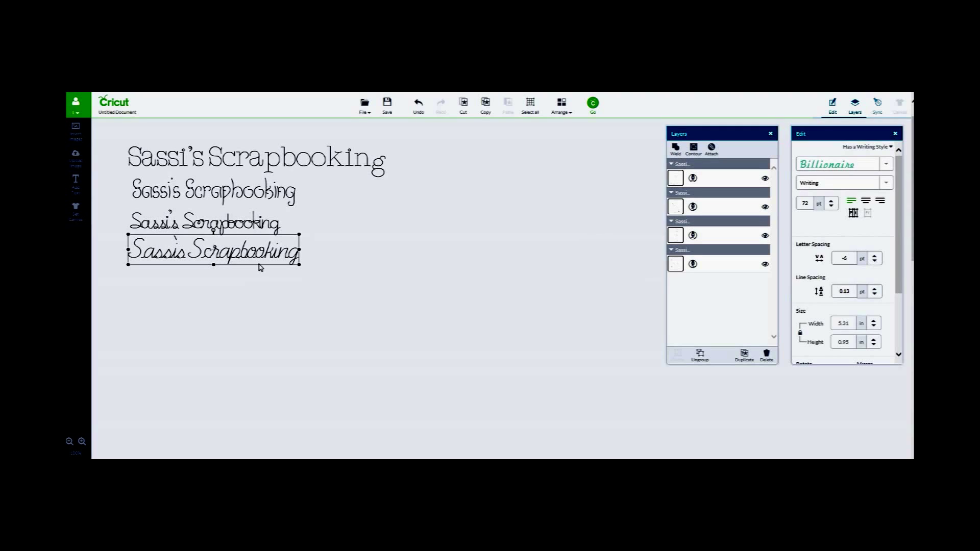
pyautogui.click(875, 261)
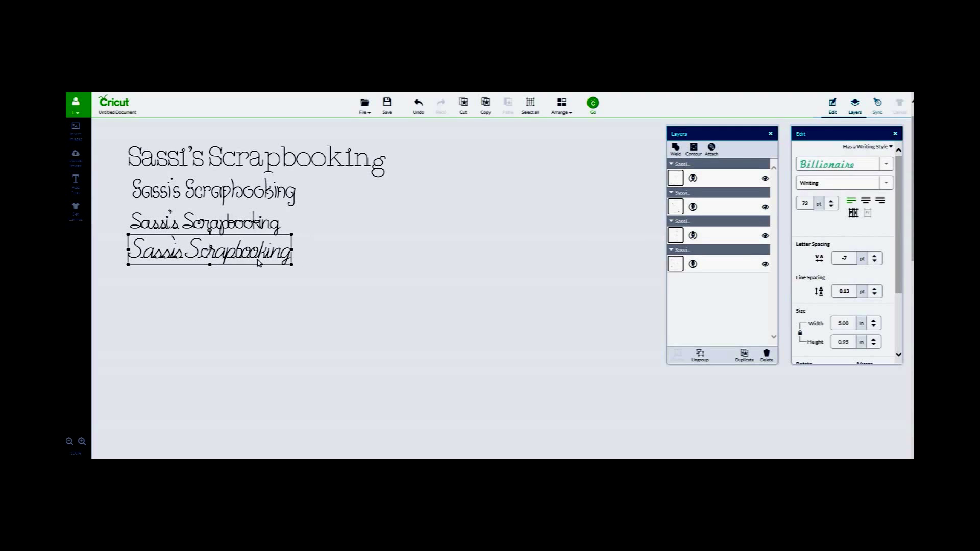
pyautogui.click(76, 188)
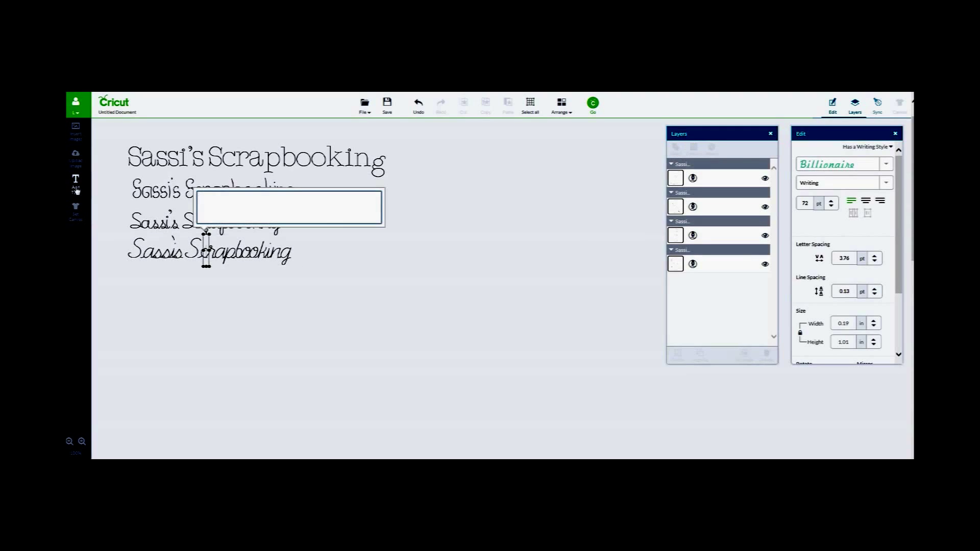
pyautogui.write("Sassi's Scrapbooking")
# Set the fifth line to Birthday Cakes, after trying Birthday Bash, and move it to row five
pyautogui.press('Return')
pyautogui.click(874, 164)
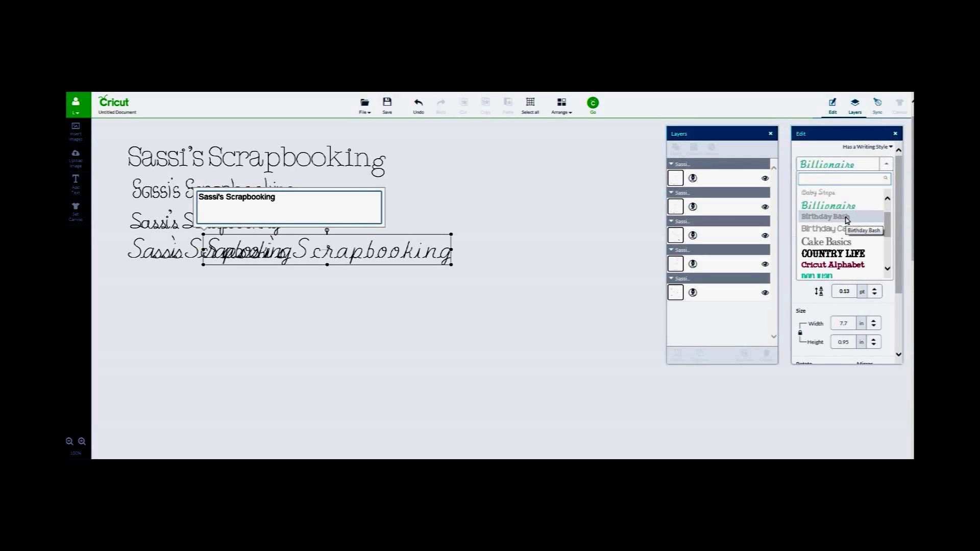
pyautogui.click(847, 218)
pyautogui.moveTo(306, 250); pyautogui.dragTo(279, 293)
pyautogui.moveTo(439, 281); pyautogui.dragTo(501, 159)
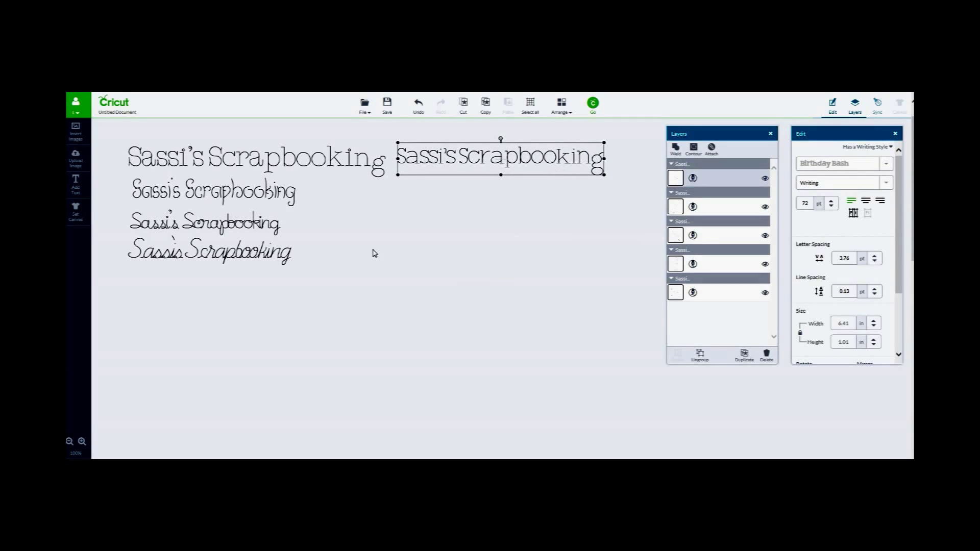
pyautogui.click(836, 163)
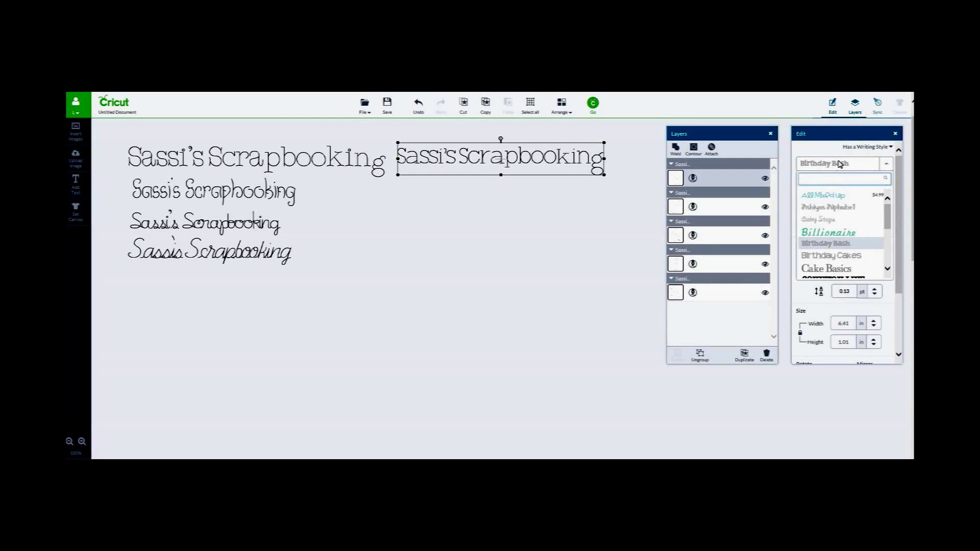
pyautogui.click(838, 254)
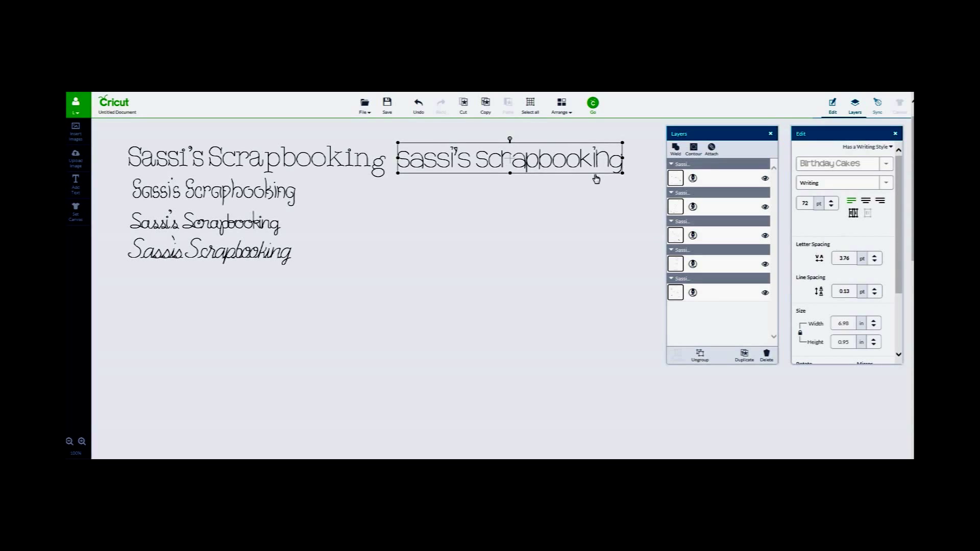
pyautogui.moveTo(596, 179); pyautogui.dragTo(329, 303)
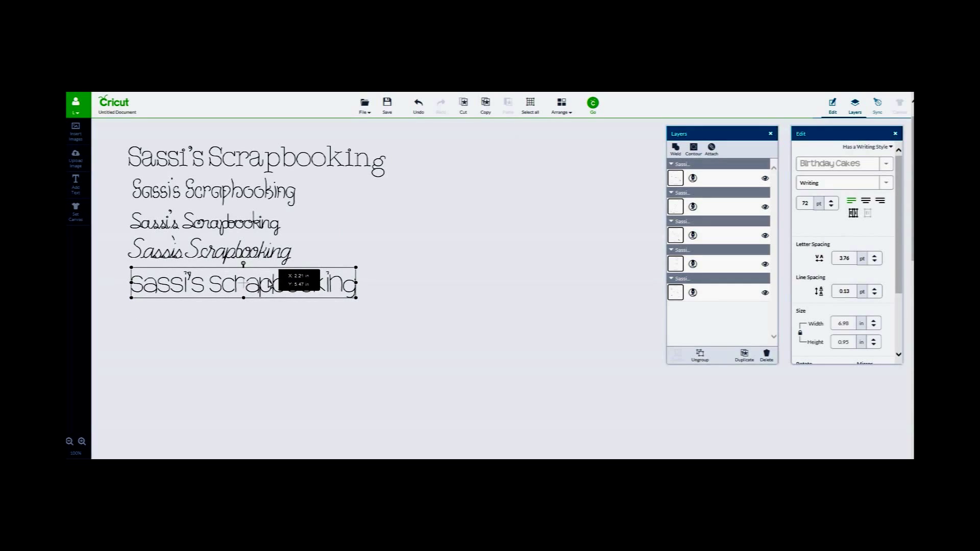
pyautogui.click(404, 368)
# Add a Cake Basics 'Sassi's Scrapbooking' line beside the top line and reopen it to fix the spelling
pyautogui.click(76, 182)
pyautogui.click(205, 250)
pyautogui.write("Sassi's Scrapbookng")
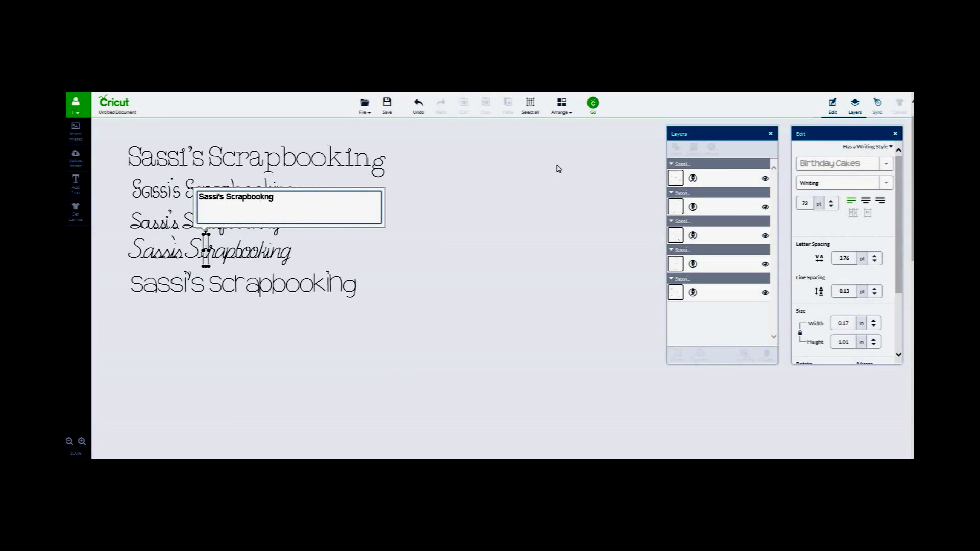
pyautogui.click(886, 163)
pyautogui.click(827, 250)
pyautogui.moveTo(378, 254); pyautogui.dragTo(571, 162)
pyautogui.doubleClick(466, 161)
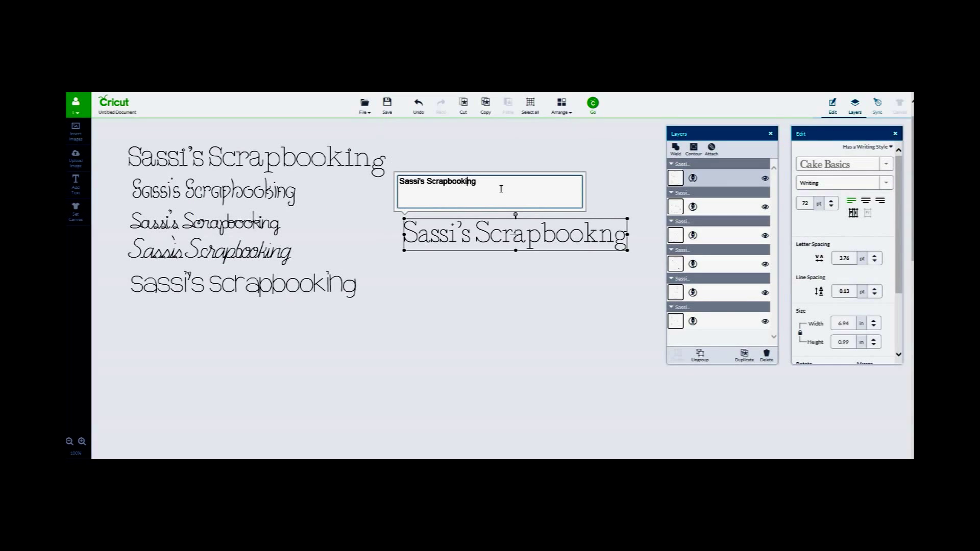
pyautogui.click(529, 269)
# Move the Cake Basics line to row six and add a COUNTRY LIFE line in row seven
pyautogui.moveTo(499, 241); pyautogui.dragTo(227, 327)
pyautogui.click(448, 328)
pyautogui.click(76, 181)
pyautogui.write("Sassi's Scrapbooking")
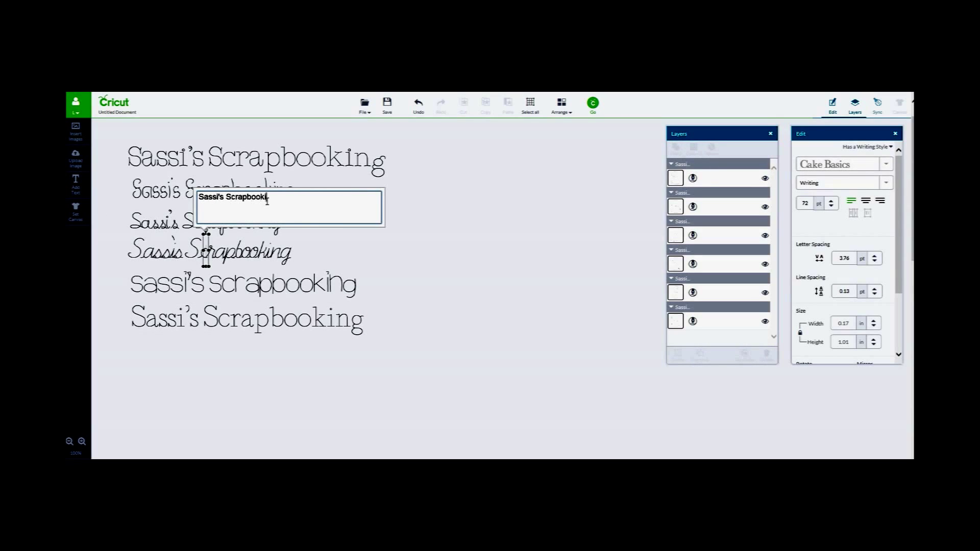
pyautogui.click(863, 168)
pyautogui.scroll(-2, 863, 235)
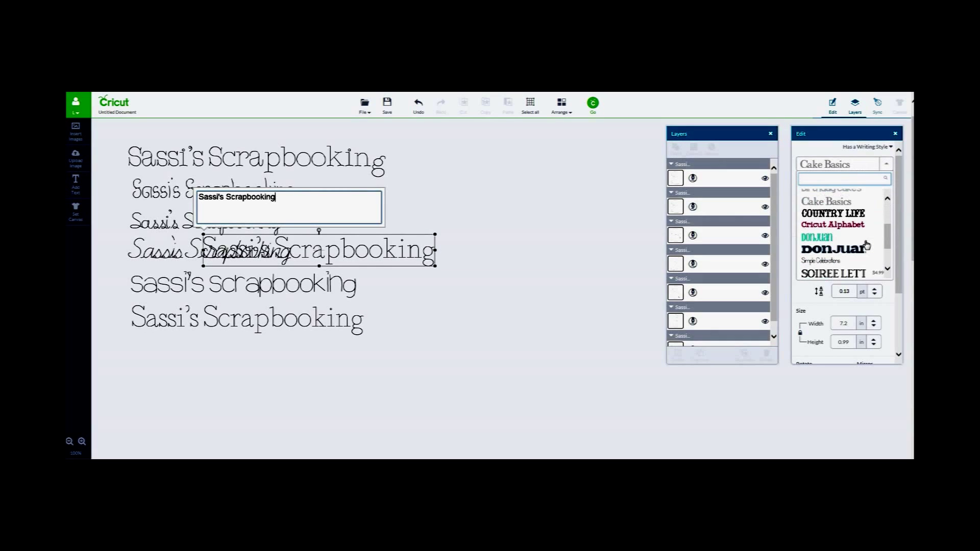
pyautogui.click(837, 209)
pyautogui.moveTo(480, 220); pyautogui.dragTo(274, 373)
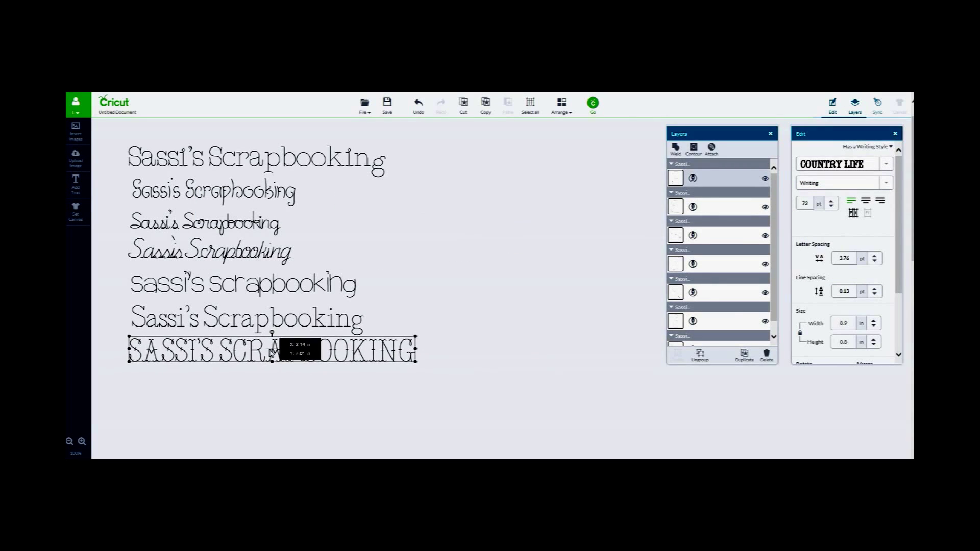
pyautogui.click(516, 386)
# Add an eighth 'Sassi's Scrapbooking' line in Don Juan at the bottom
pyautogui.click(73, 186)
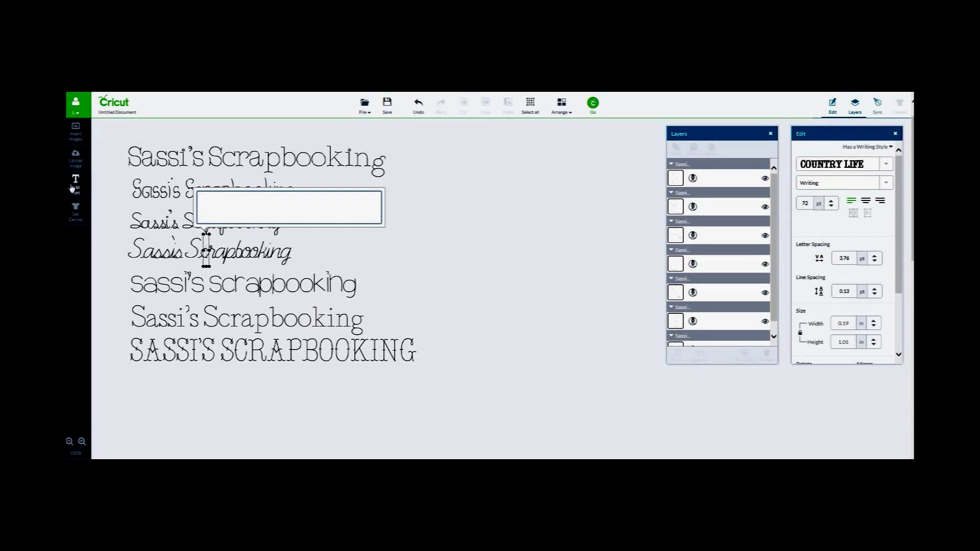
pyautogui.write("Sassi's Scrapbooking")
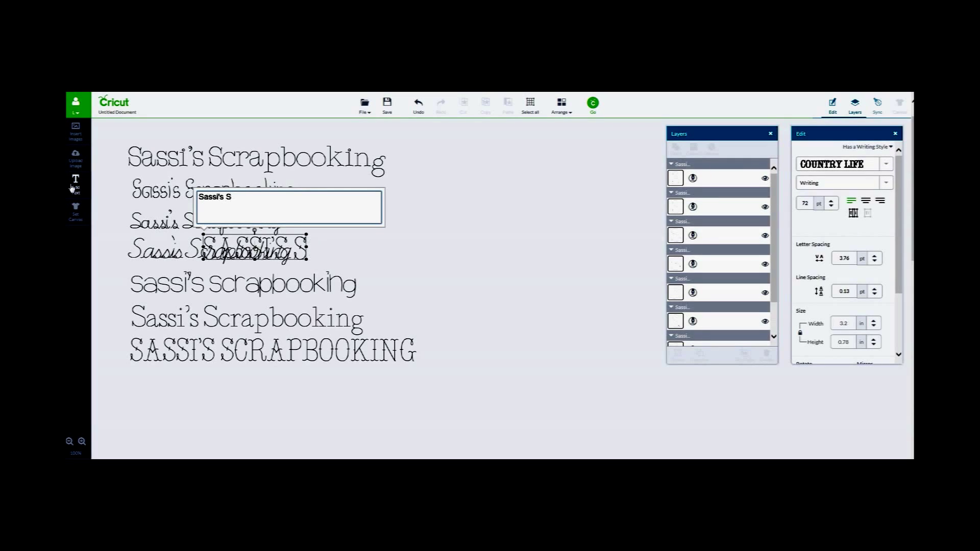
pyautogui.click(891, 147)
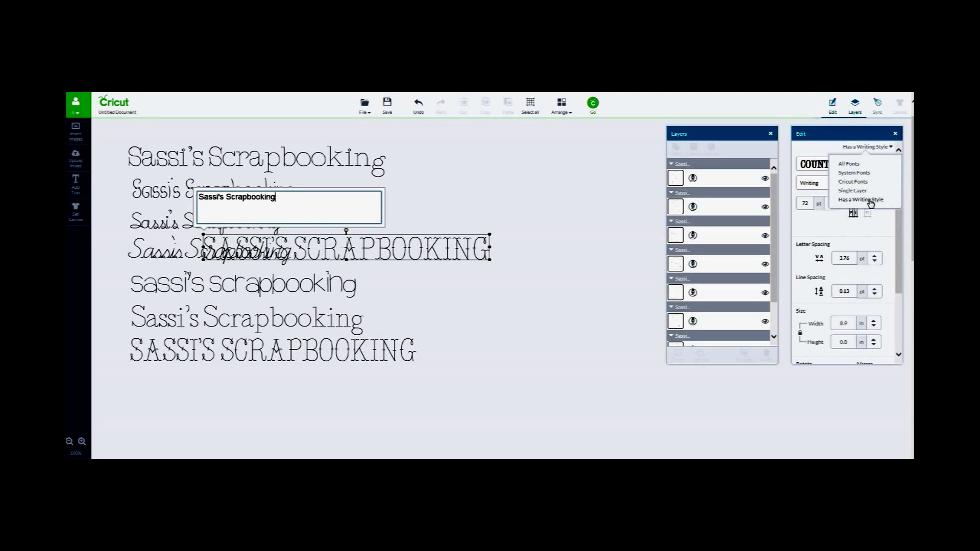
pyautogui.click(891, 148)
pyautogui.click(886, 164)
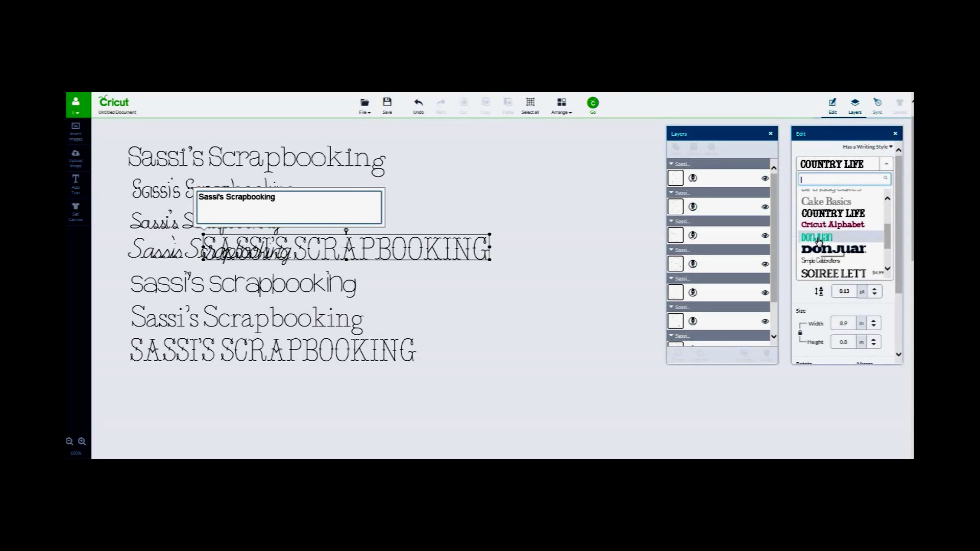
pyautogui.click(818, 238)
pyautogui.moveTo(499, 250); pyautogui.dragTo(352, 380)
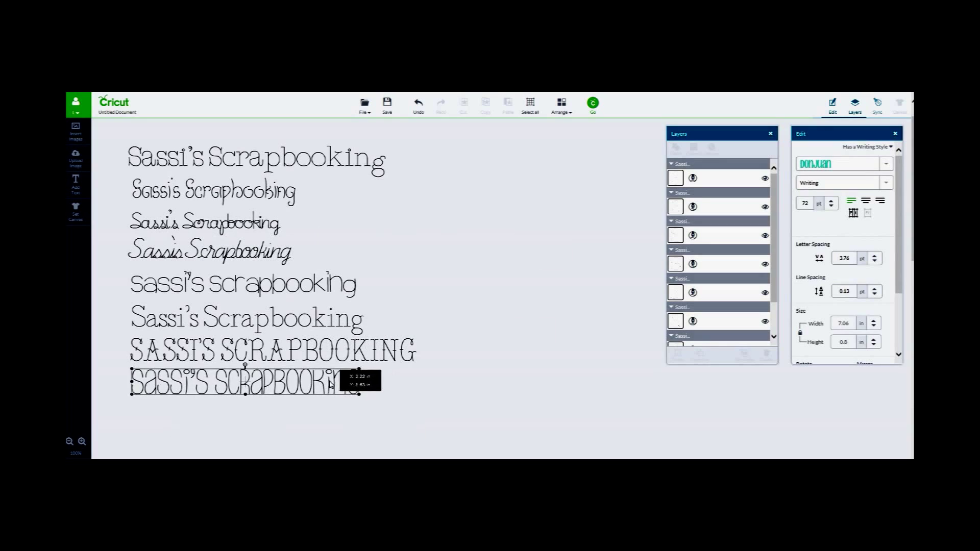
pyautogui.click(593, 105)
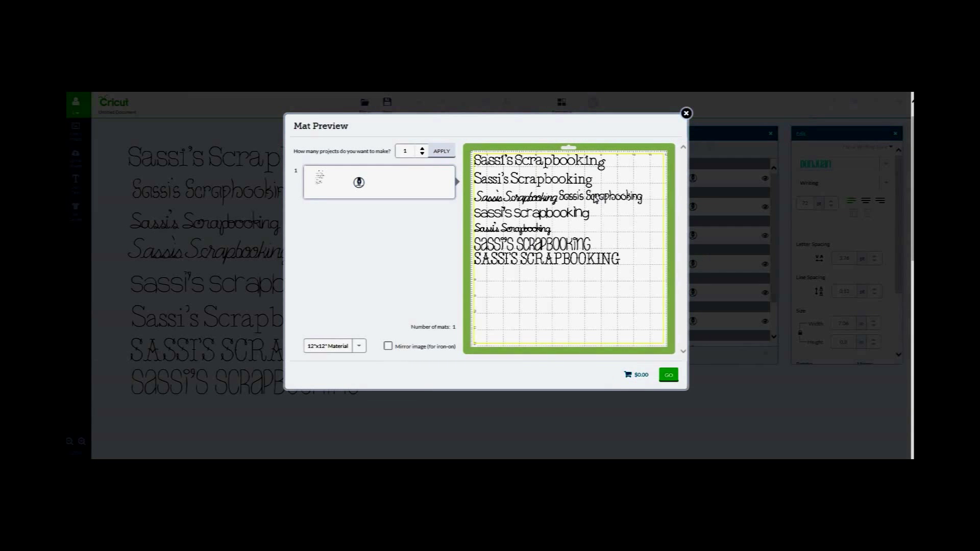
# On the mat preview, drag the Billionaire script line below the other lines
pyautogui.click(595, 200)
pyautogui.moveTo(604, 199); pyautogui.dragTo(513, 278)
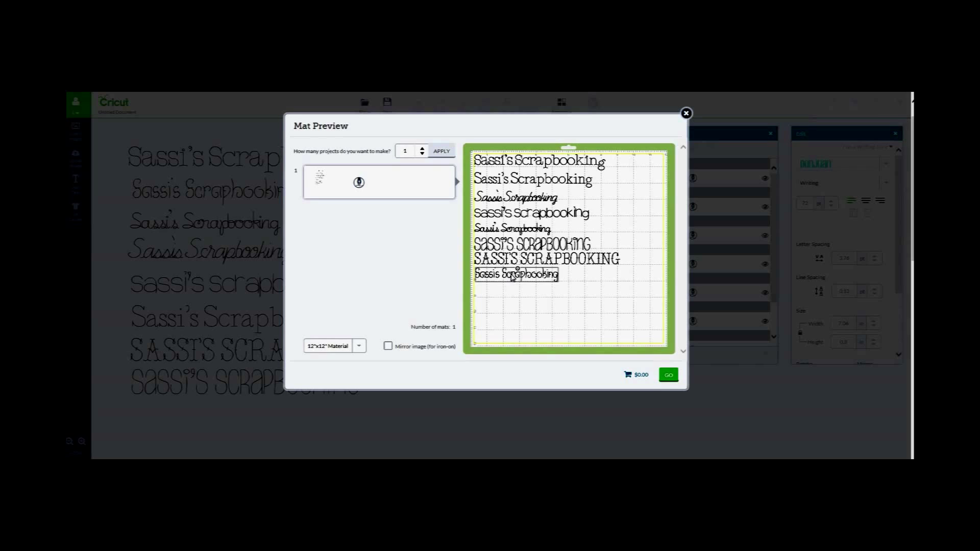